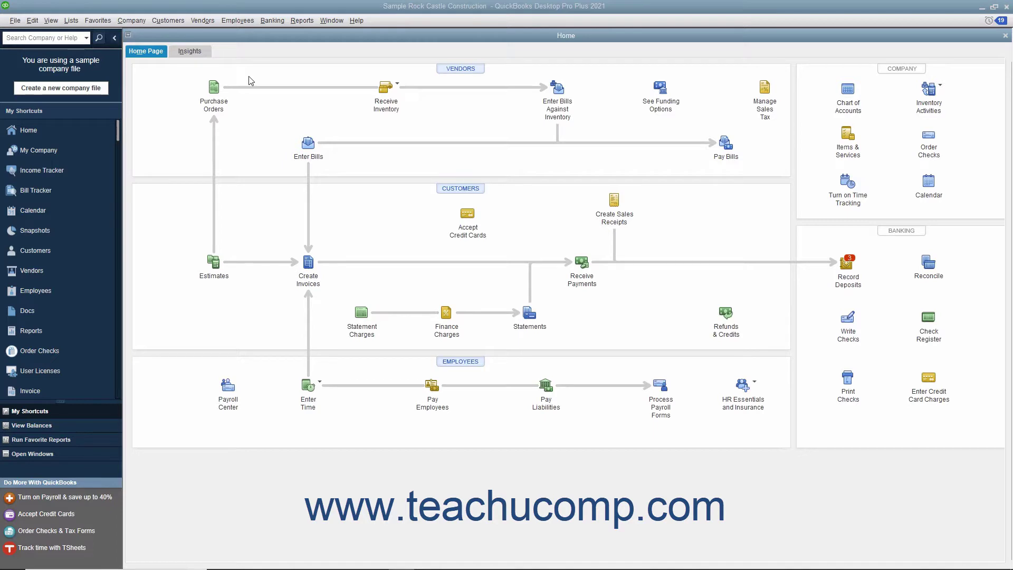
Start an Unscheduled Payroll from the Employees > Pay Employees menu
left_click(245, 24)
mouse_move(252, 76)
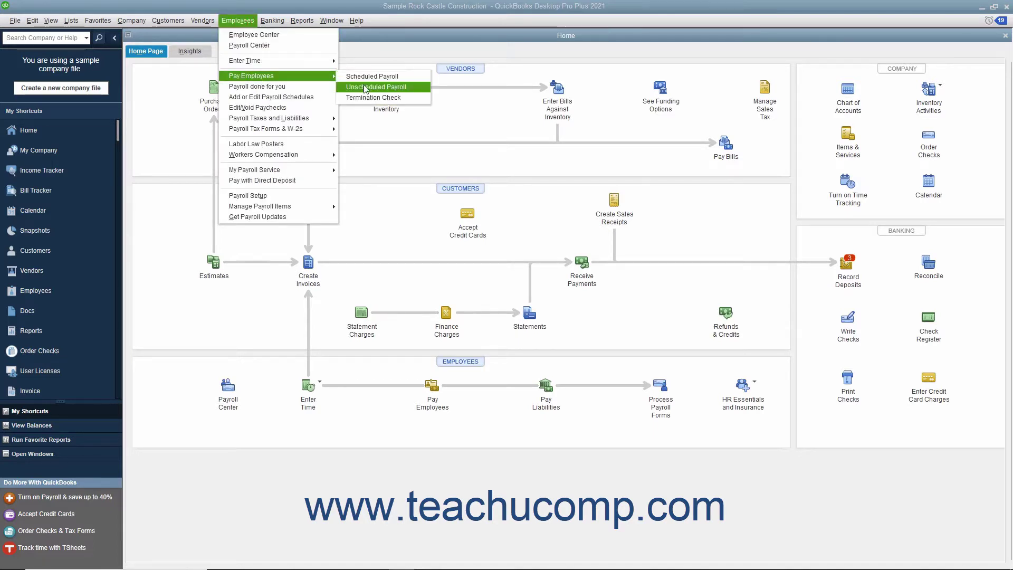
left_click(366, 88)
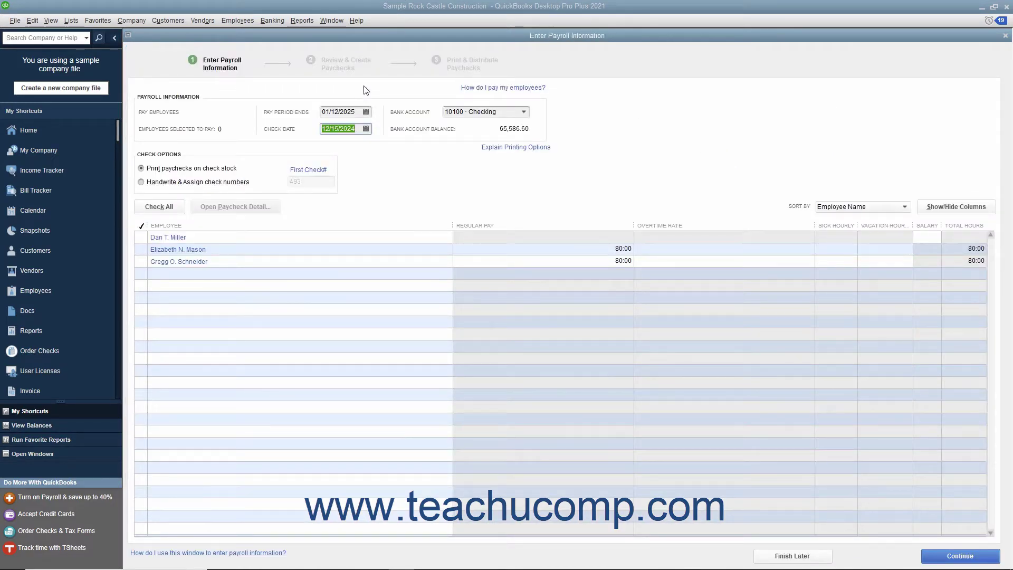
Set both Pay Period Ends and Check Date to 01/24/2025
left_click(366, 112)
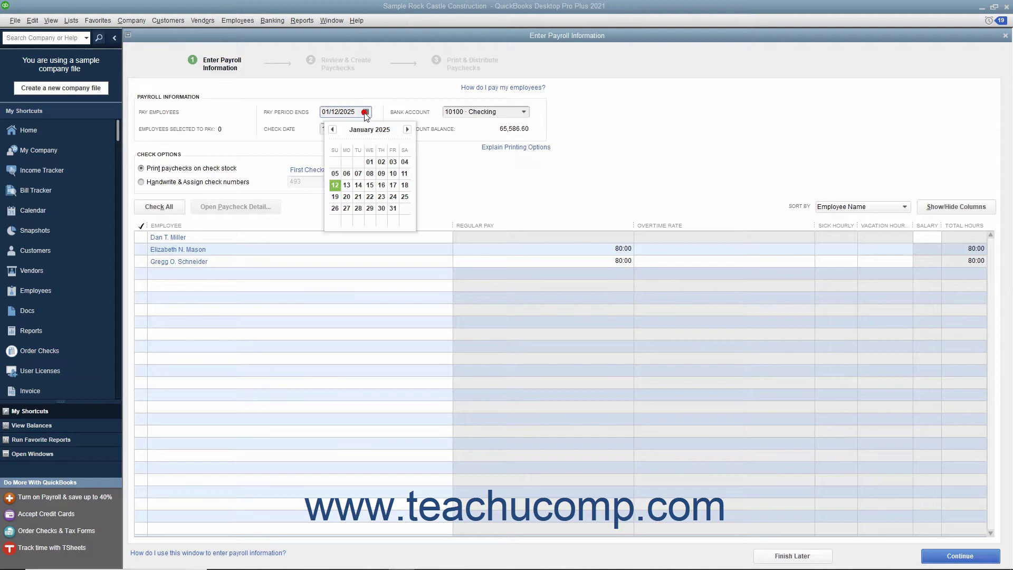
left_click(391, 196)
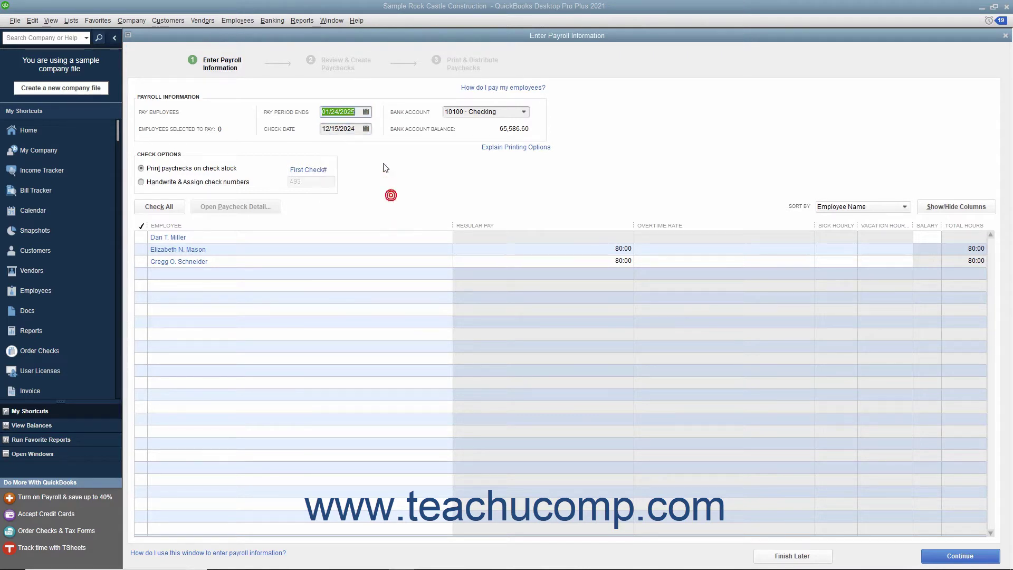
left_click(367, 128)
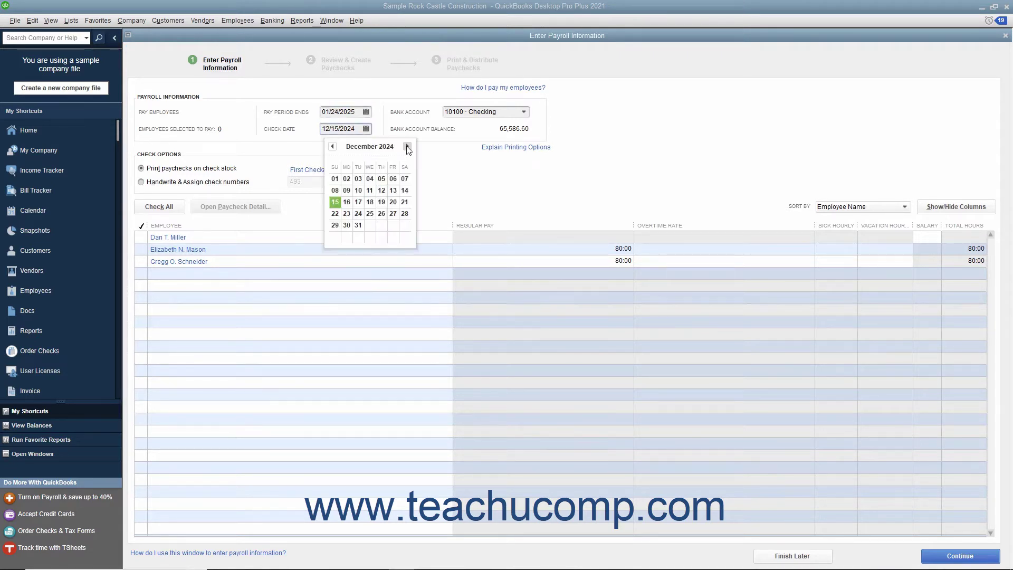
left_click(407, 146)
left_click(393, 214)
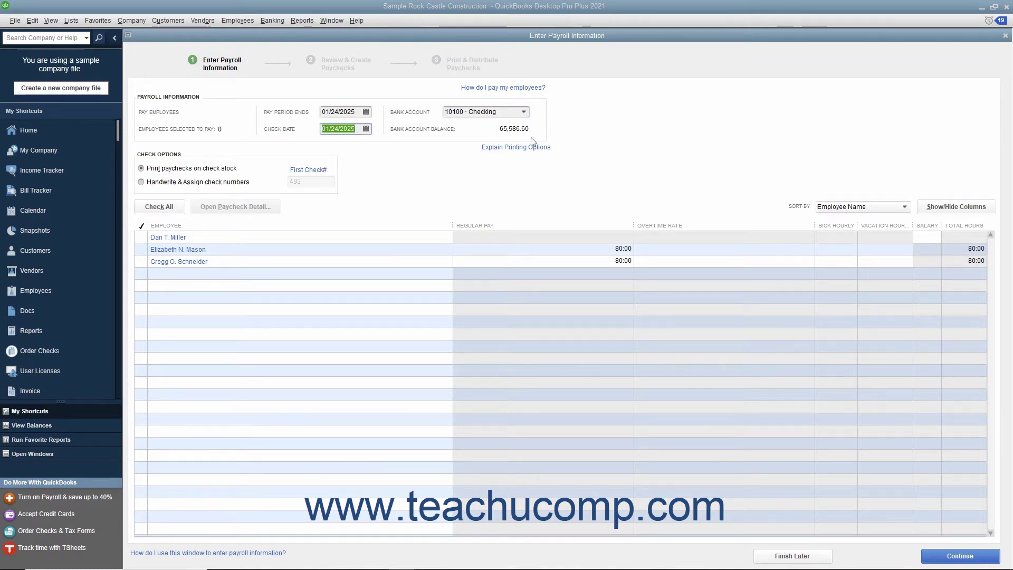
Keep 10100 · Checking as the bank account and select Elizabeth N. Mason
left_click(523, 111)
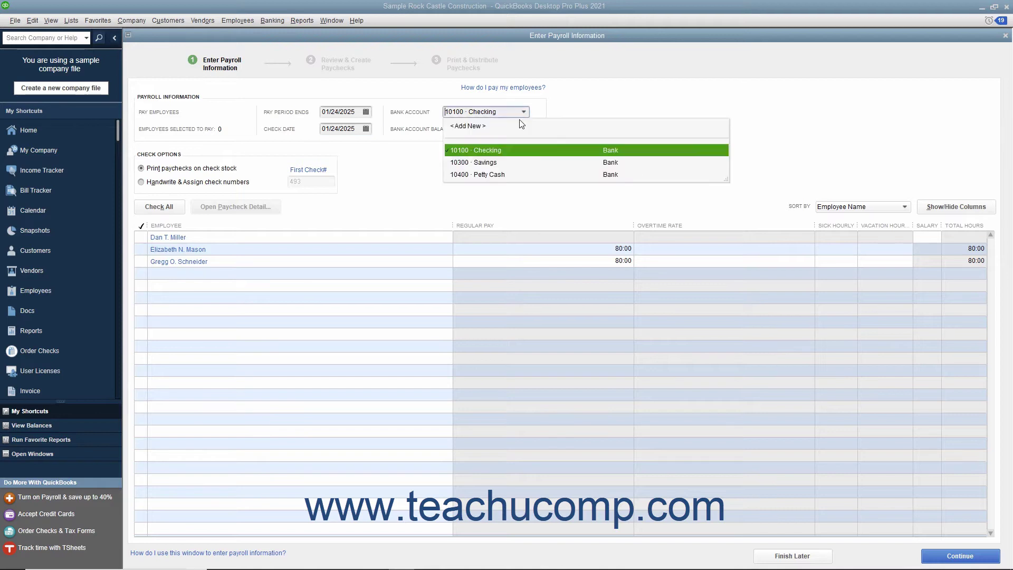
left_click(507, 150)
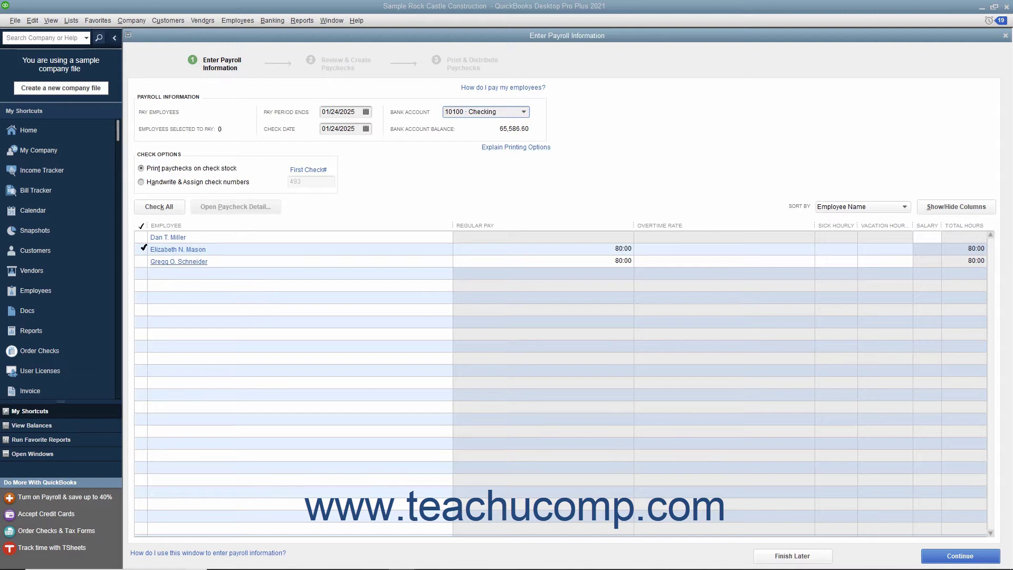
left_click(141, 248)
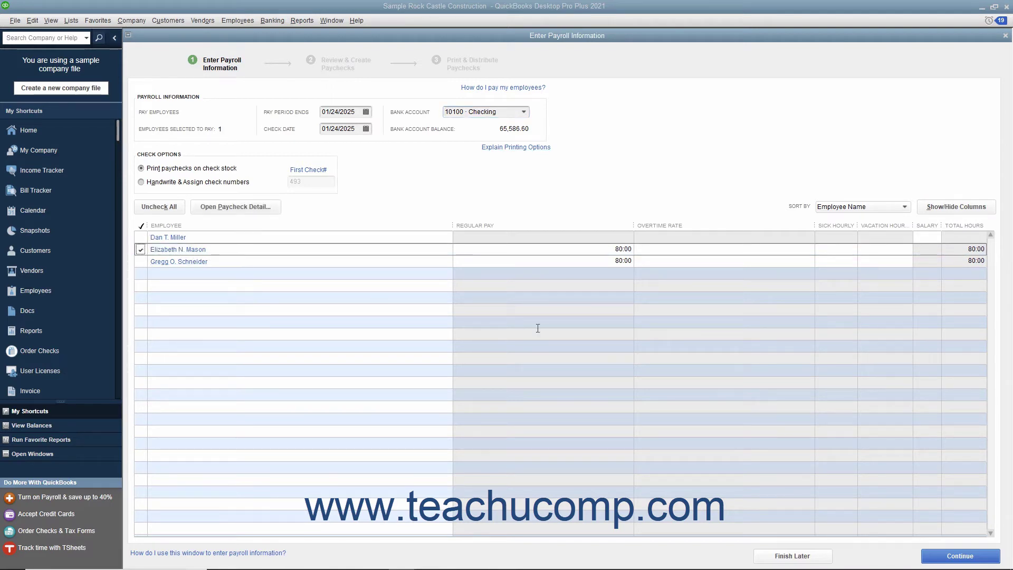
Continue to Review & Create Paychecks, keeping Print paychecks on check stock selected
left_click(934, 556)
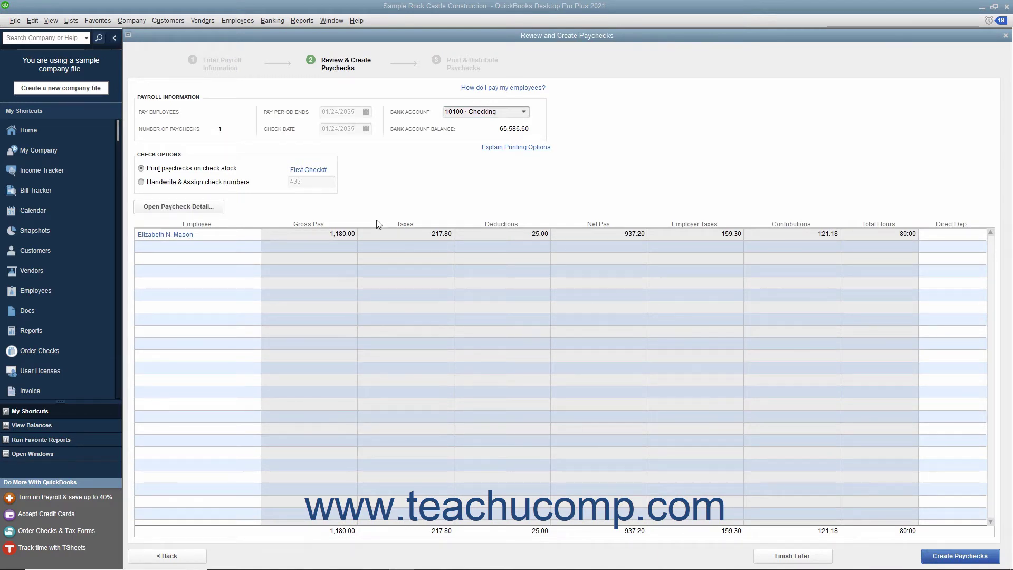
left_click(210, 168)
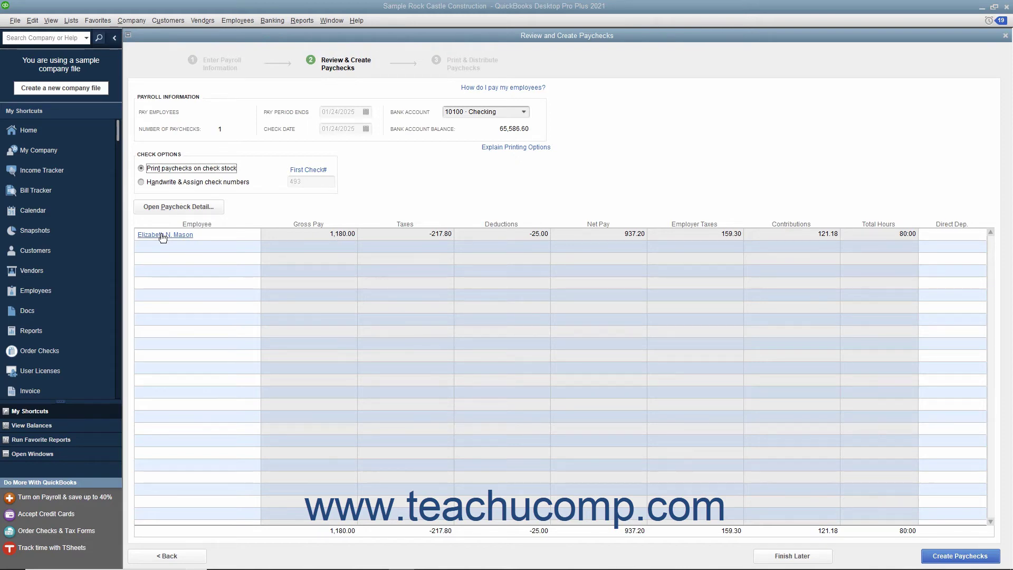
Change Elizabeth's earnings to a single 2,000.00 Bonus line, removing the overtime and hourly rows
left_click(164, 235)
left_click(254, 127)
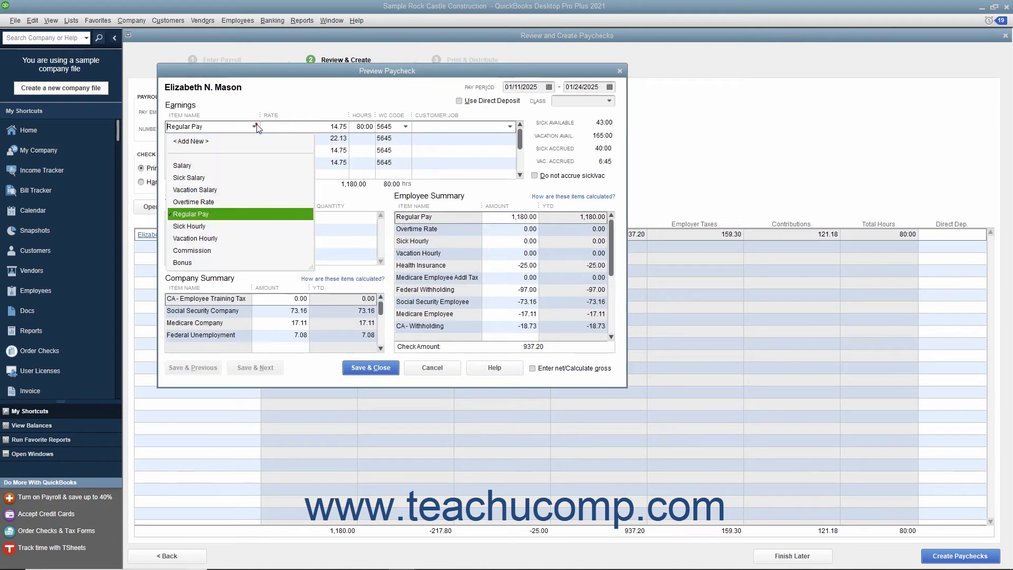
left_click(201, 263)
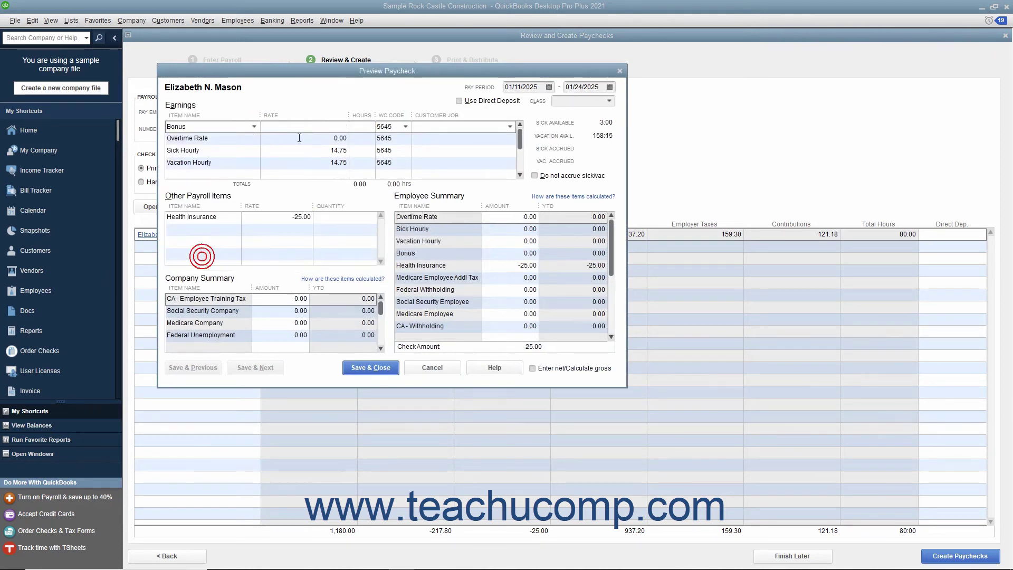
type("2000")
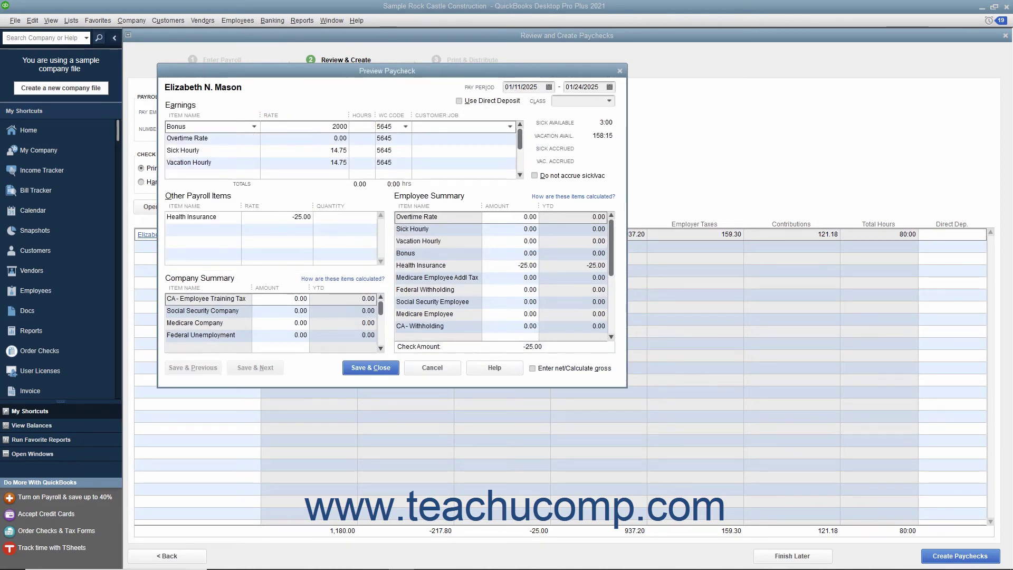
key("Tab")
key("Delete")
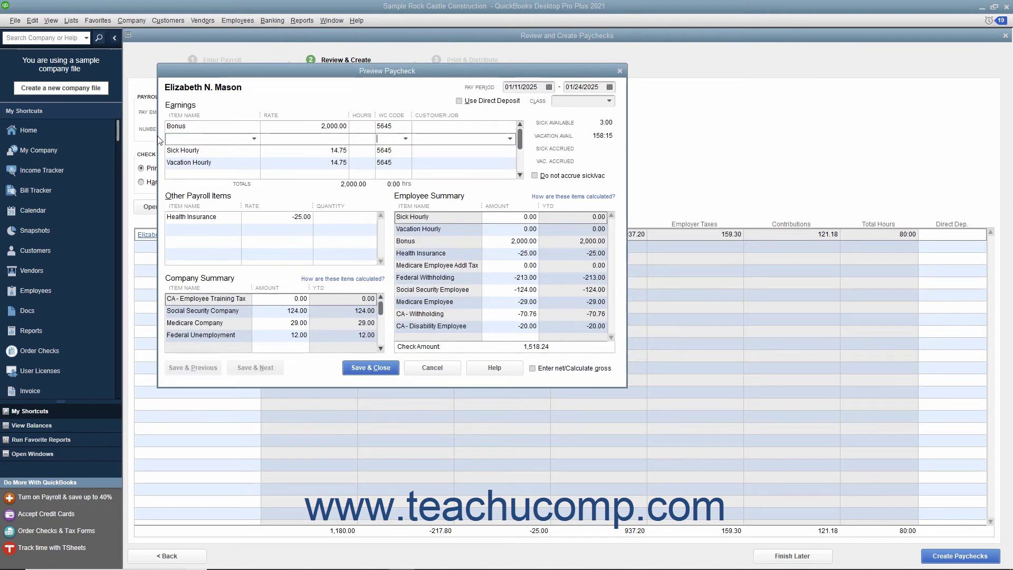
key("ctrl+Delete")
key("ctrl+Delete")
key("ctrl+Delete")
Save the bonus-only paycheck and create it
left_click(279, 129)
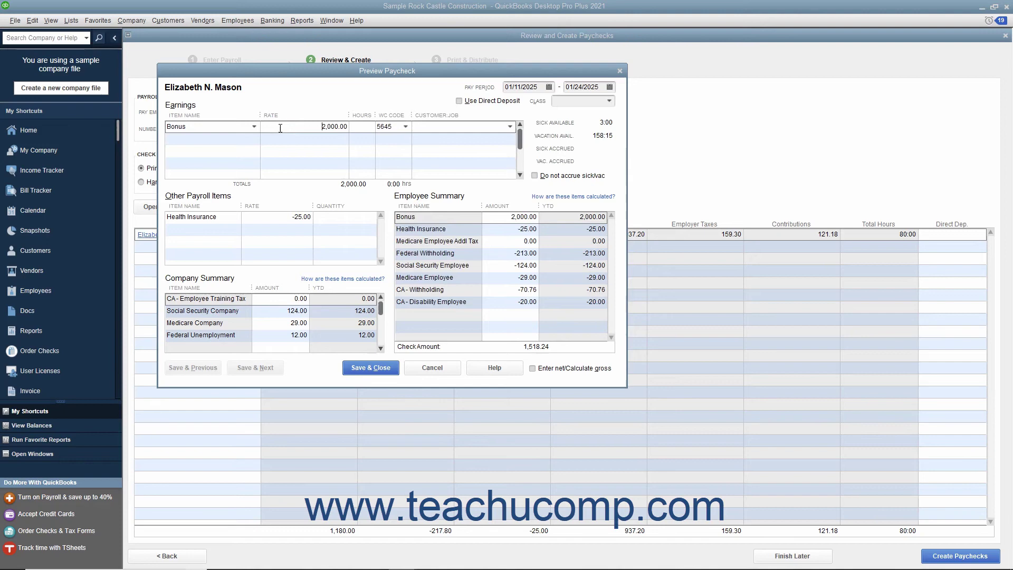
left_click(369, 368)
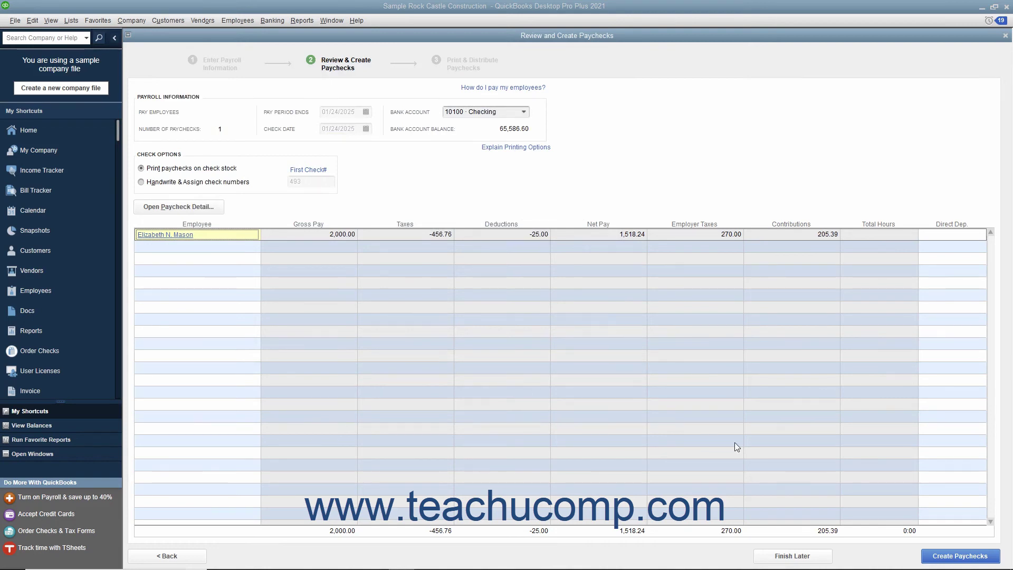
left_click(941, 559)
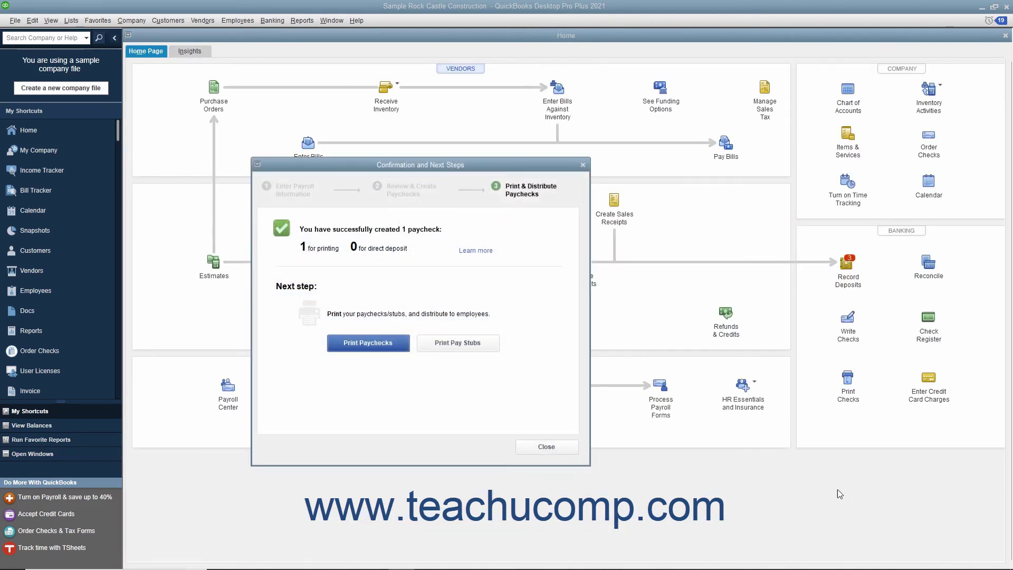